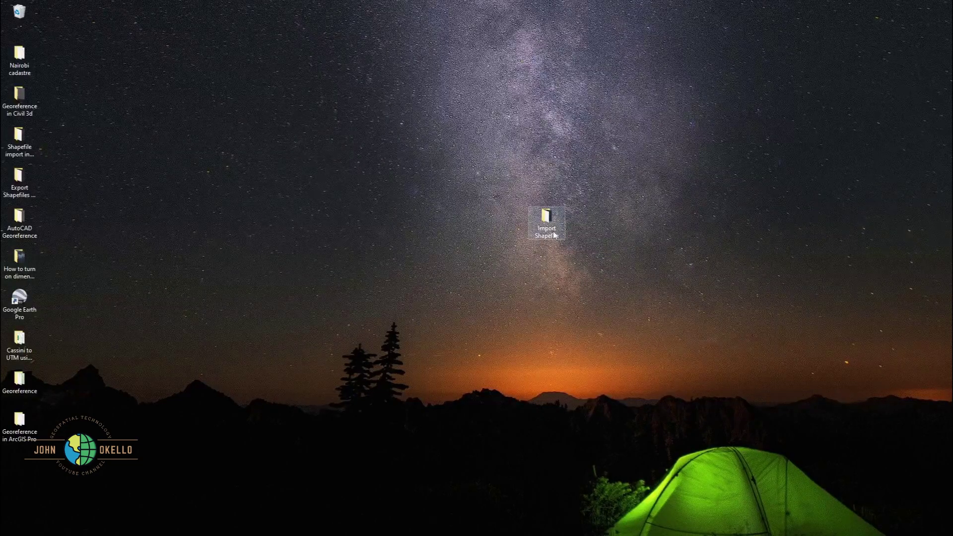
Move the Import Shapefile icon higher, open it to review its 27 files, then close it.
drag(541, 229, 514, 206)
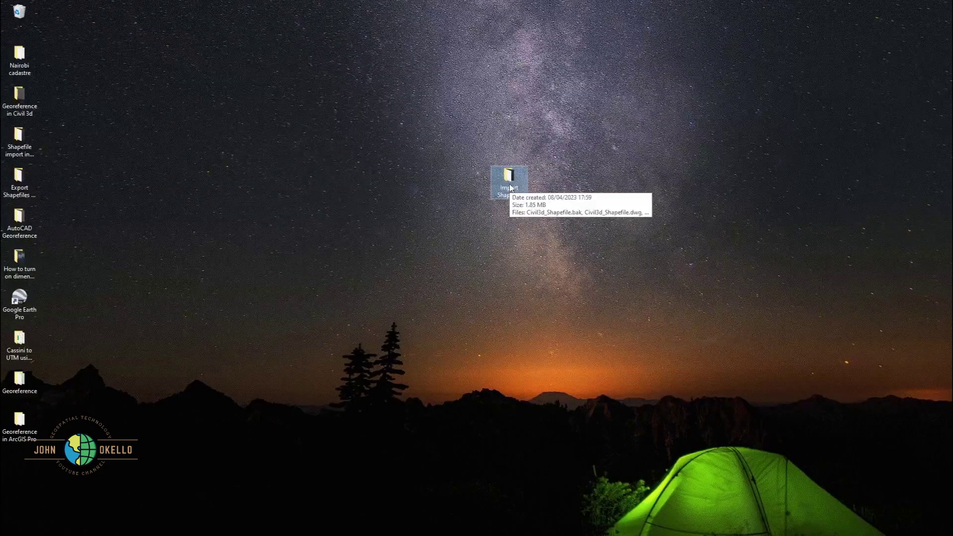
double_click(509, 183)
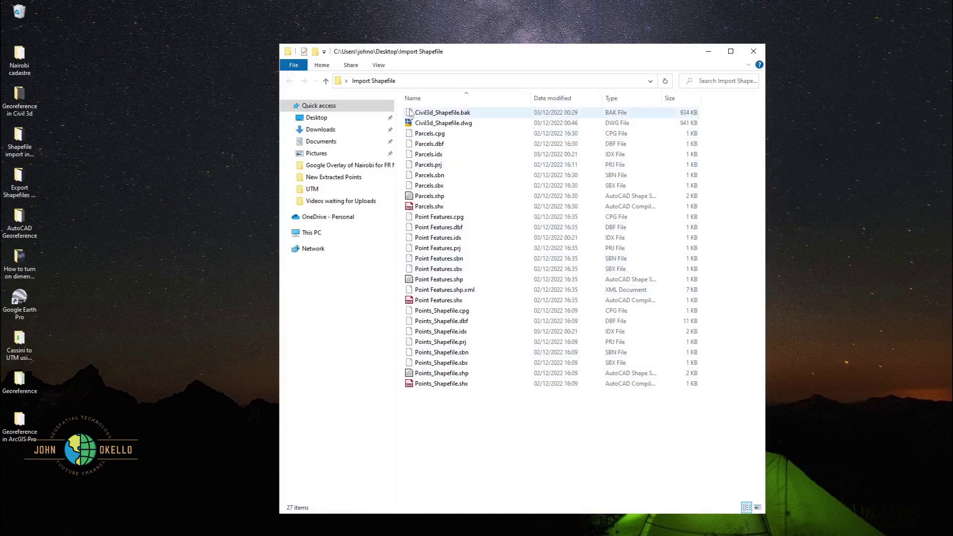
click(752, 51)
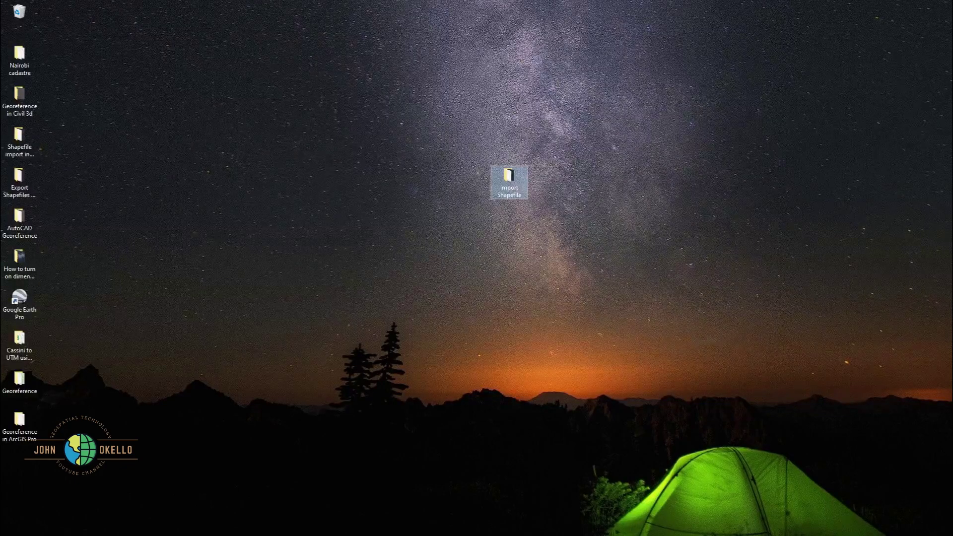
key(super+s)
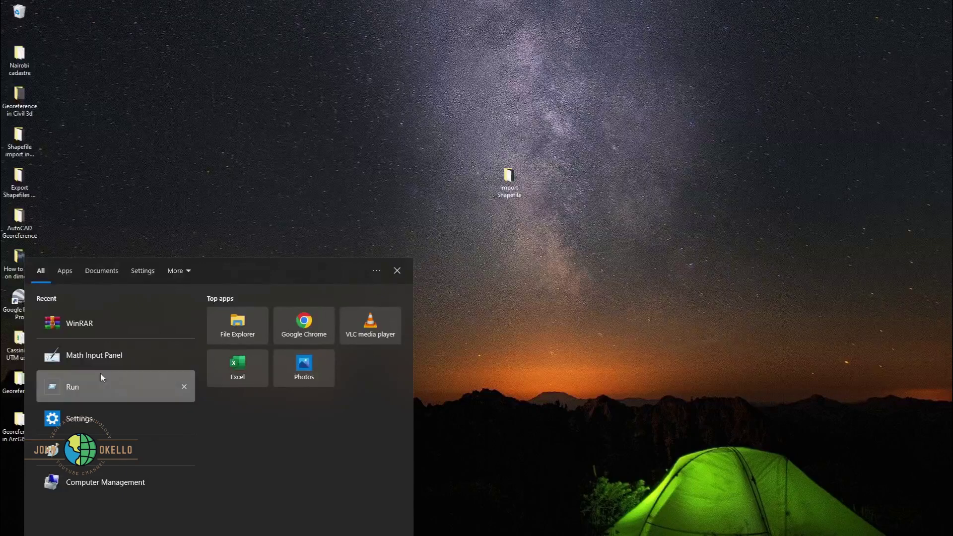
click(90, 325)
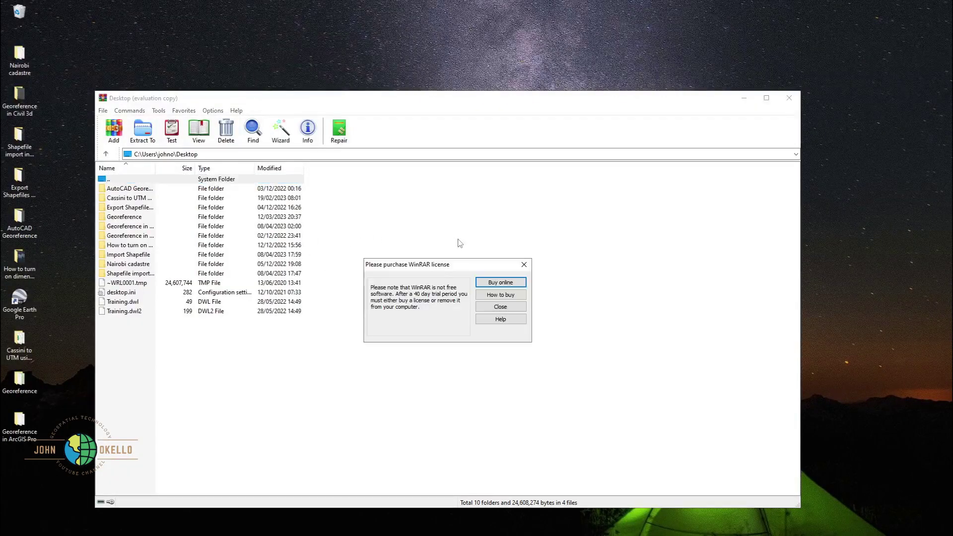
click(525, 264)
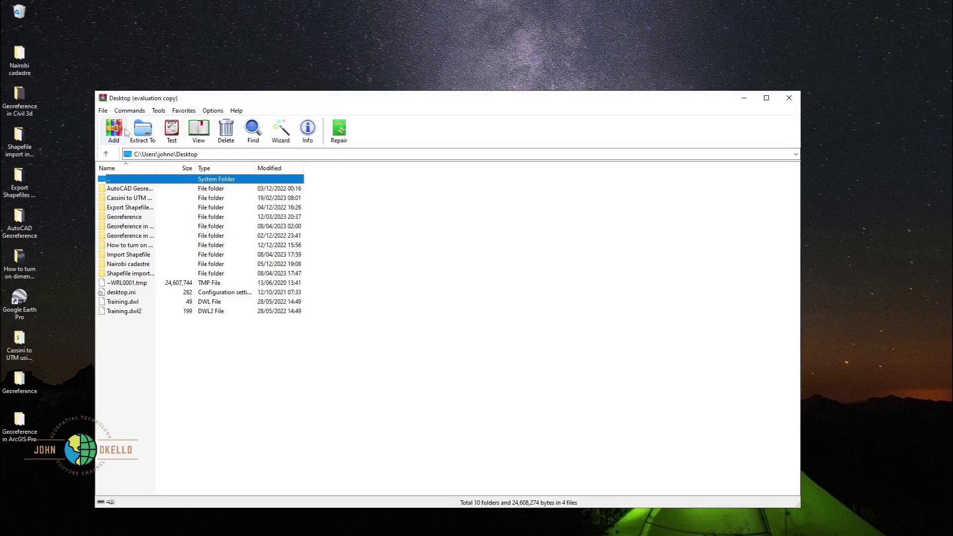
click(789, 97)
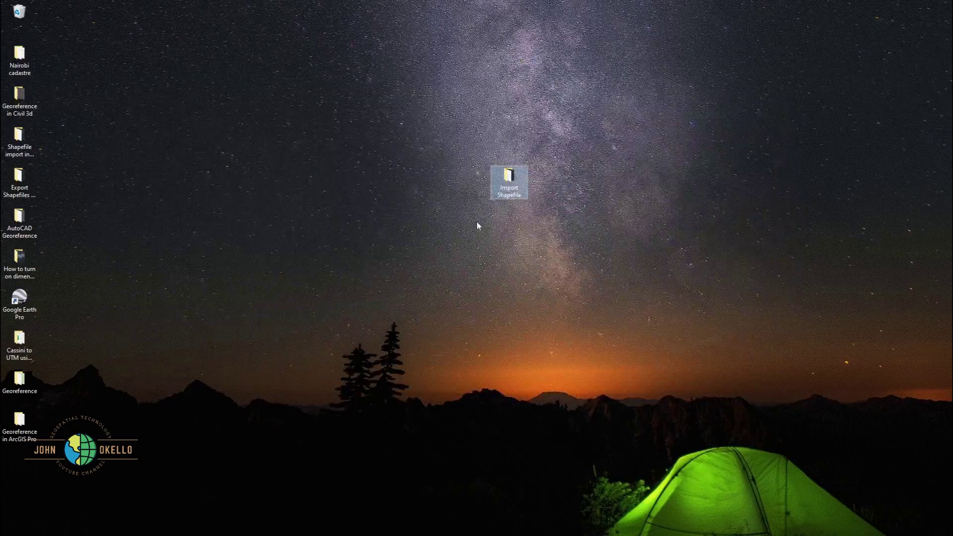
Select all 27 files in the Import Shapefile folder and bring up their context menu.
double_click(509, 189)
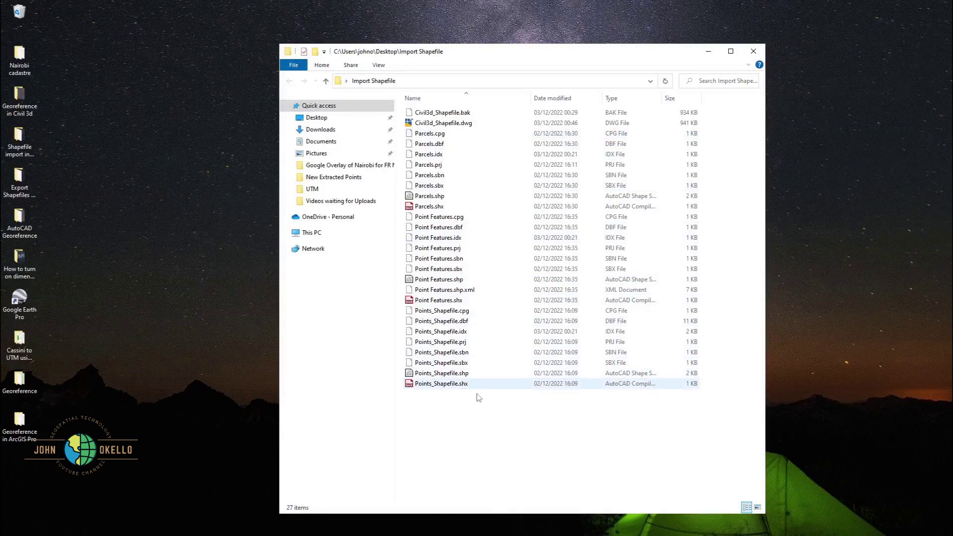
click(464, 113)
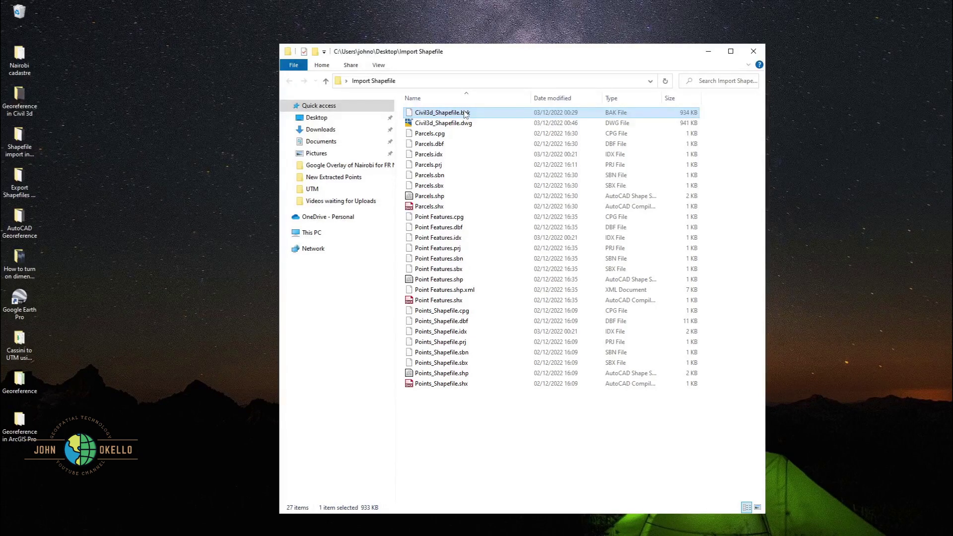
shift+click(444, 384)
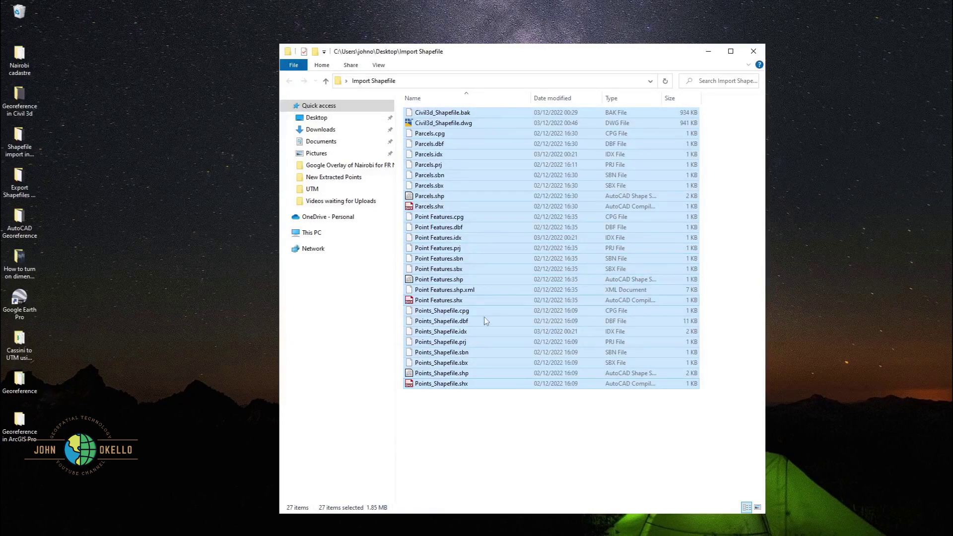
right_click(477, 422)
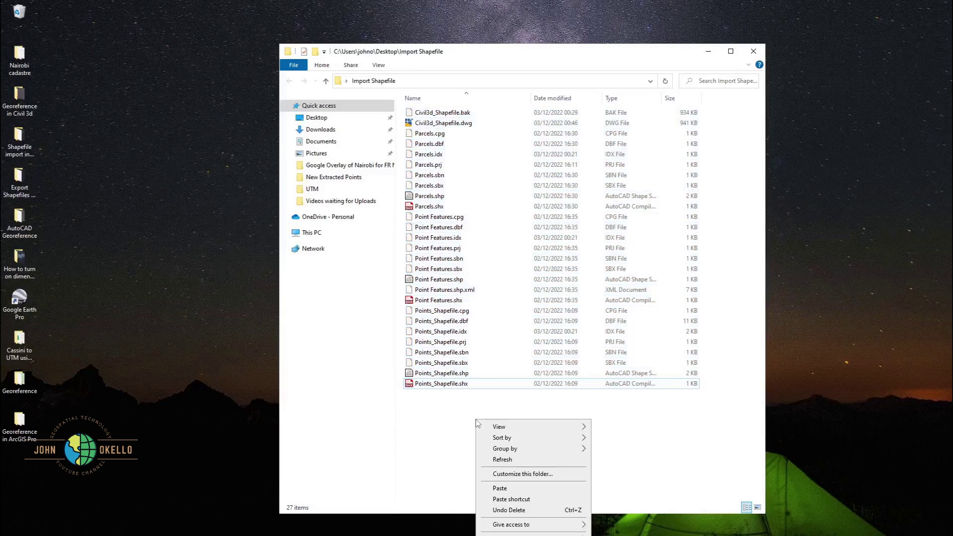
click(475, 113)
drag(489, 406, 491, 113)
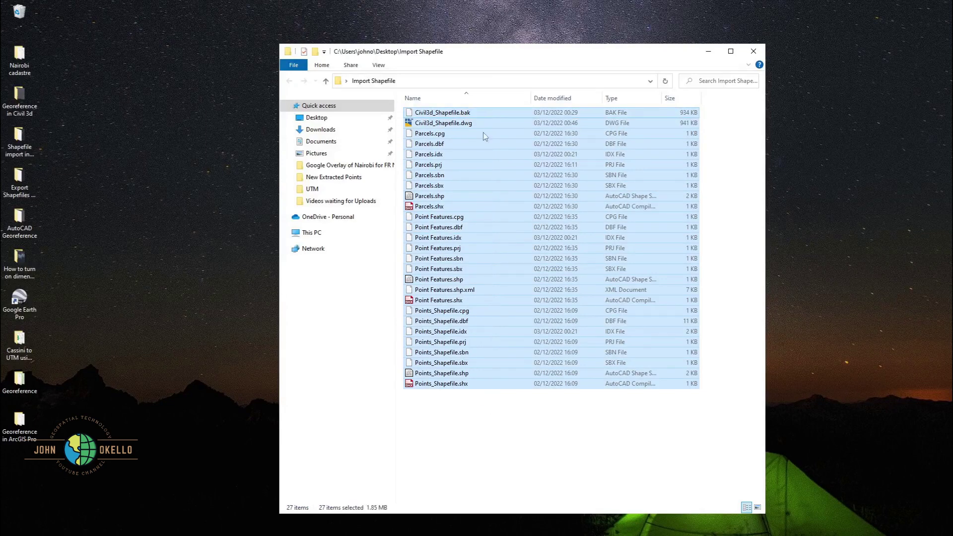
right_click(481, 242)
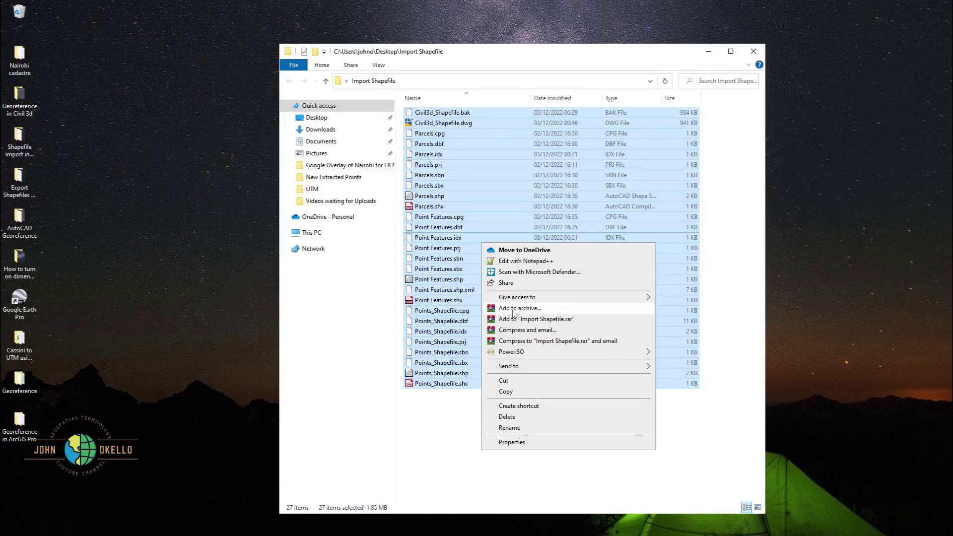
Add the 27 files to a new archive named 'Zipped Files.rar'.
click(514, 308)
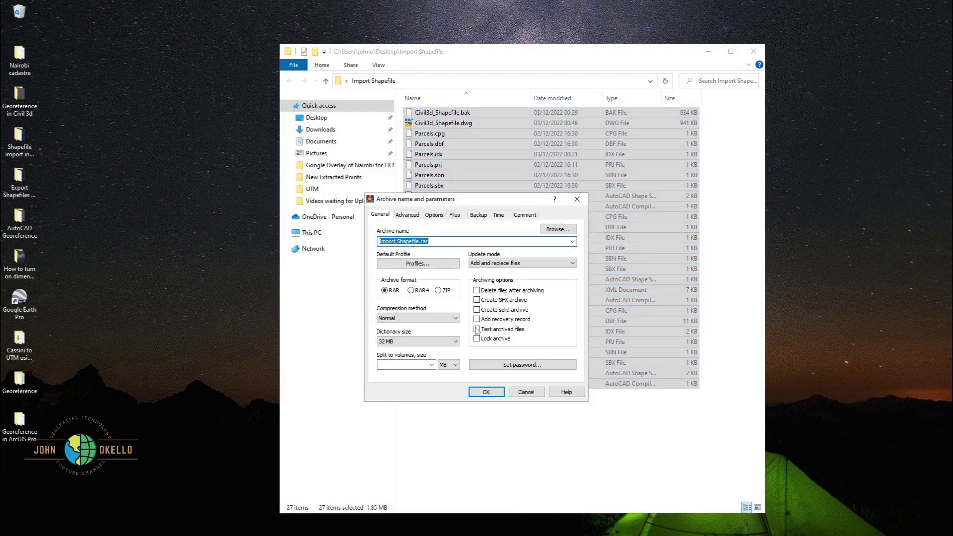
click(396, 240)
key(BackSpace)
key(BackSpace)
key(BackSpace)
key(BackSpace)
key(BackSpace)
key(BackSpace)
key(BackSpace)
text(Zipped)
key(BackSpace)
key(BackSpace)
key(BackSpace)
key(BackSpace)
key(BackSpace)
key(BackSpace)
key(BackSpace)
key(BackSpace)
key(BackSpace)
key(BackSpace)
key(BackSpace)
key(BackSpace)
key(BackSpace)
key(BackSpace)
key(BackSpace)
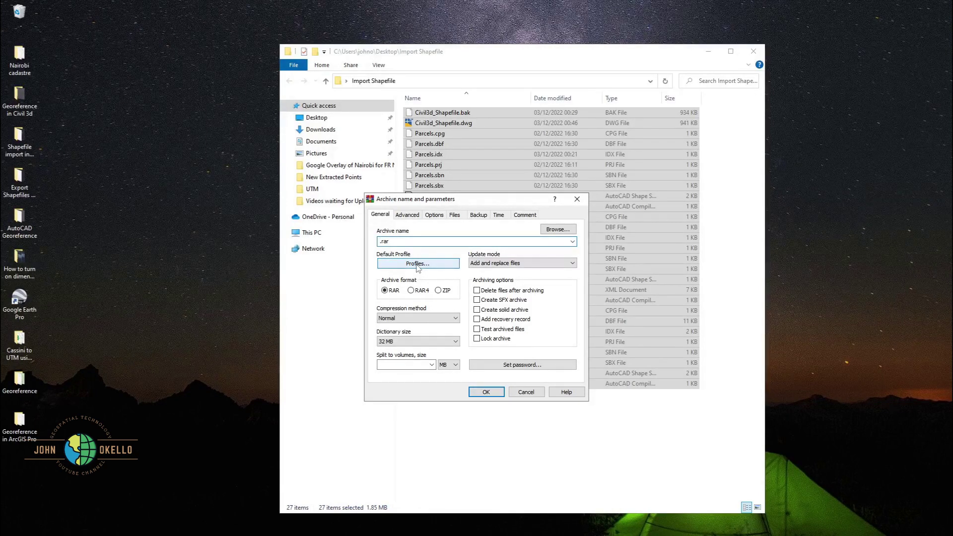
text(Zipped Files)
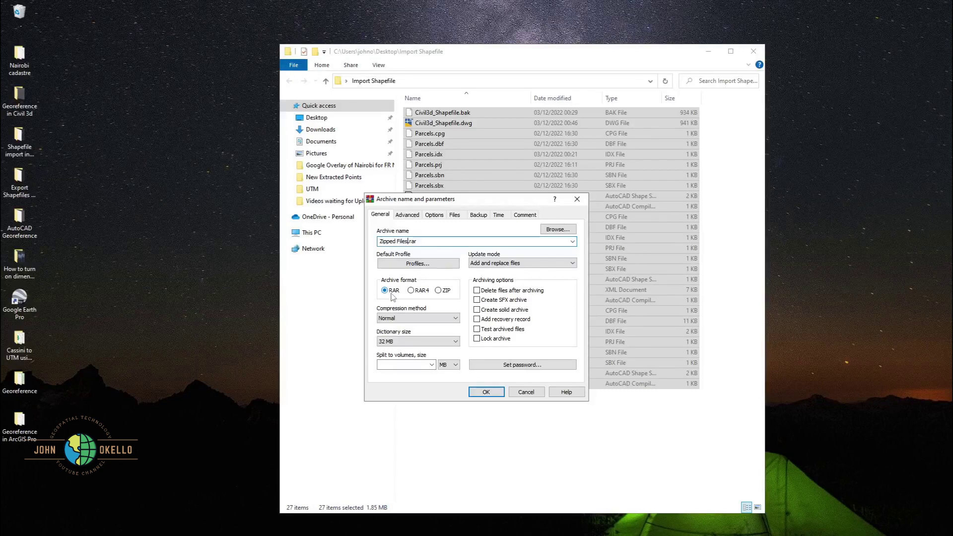
Switch the archive format to ZIP with no password and create Zipped Files.zip.
click(439, 292)
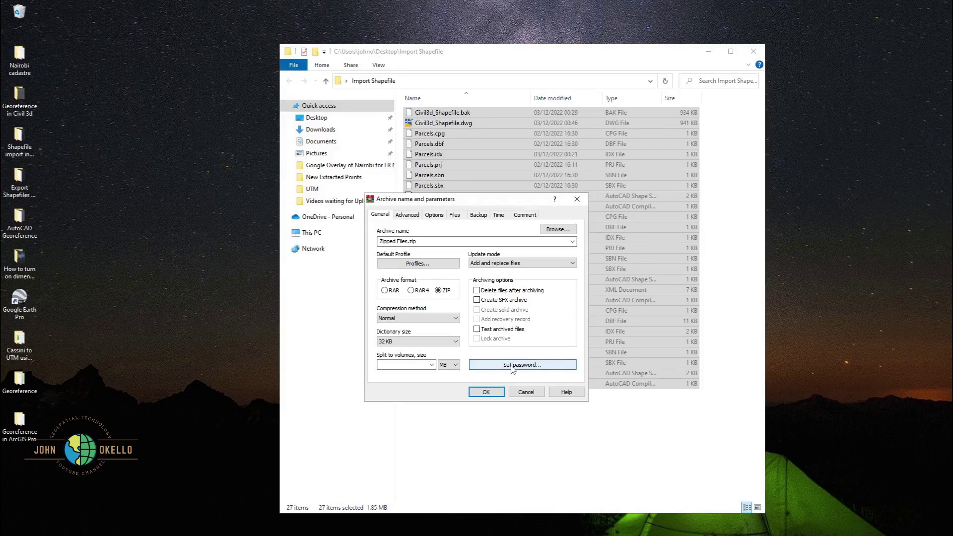
click(511, 366)
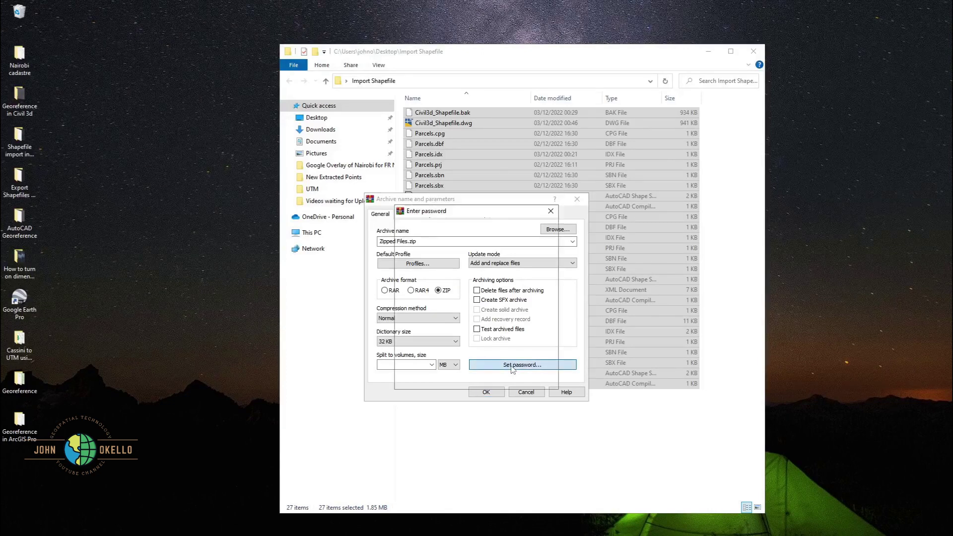
click(550, 210)
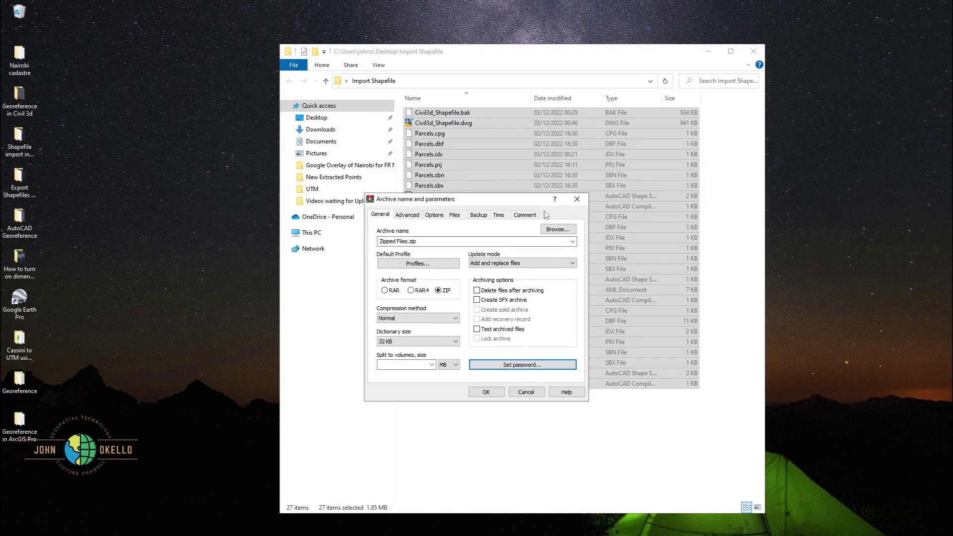
click(487, 392)
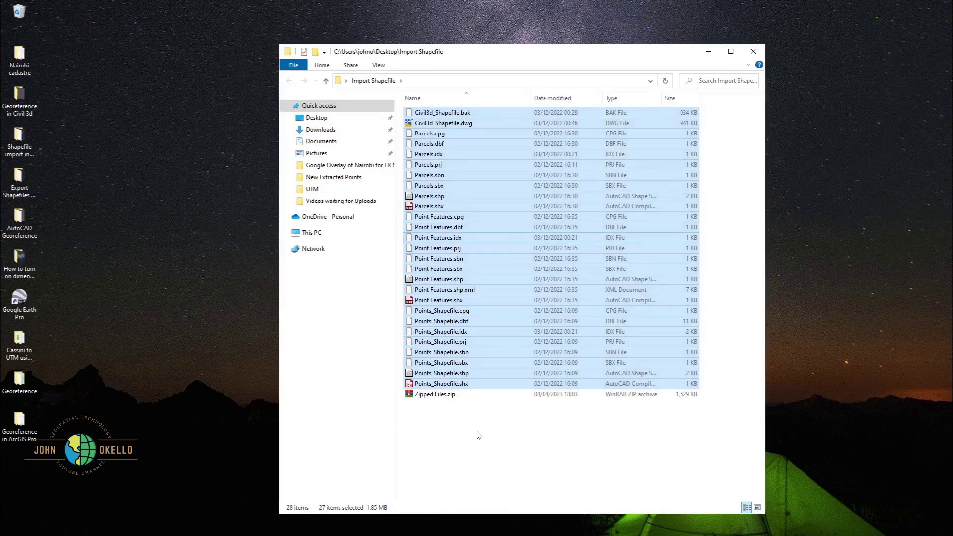
Copy Zipped Files.zip to the clipboard and close the Import Shapefile window.
click(479, 435)
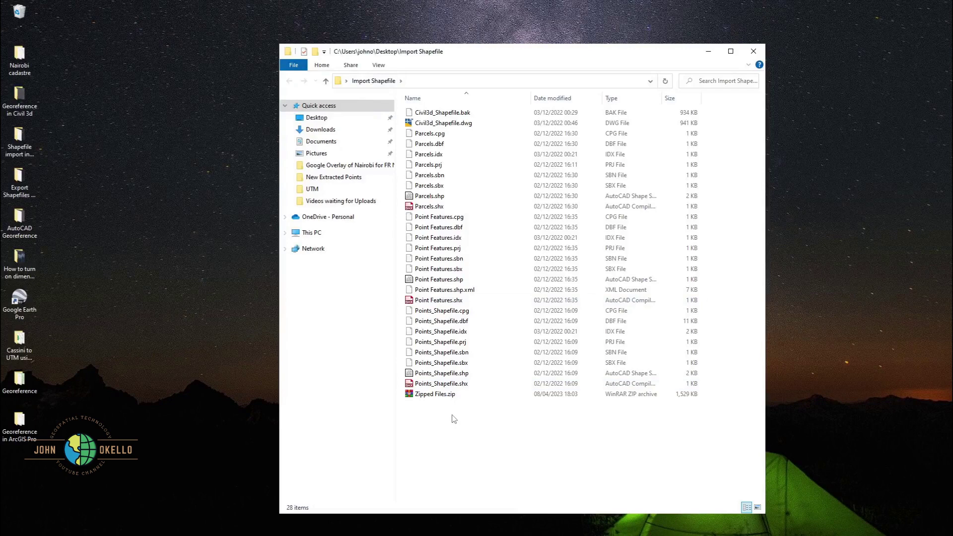
click(452, 396)
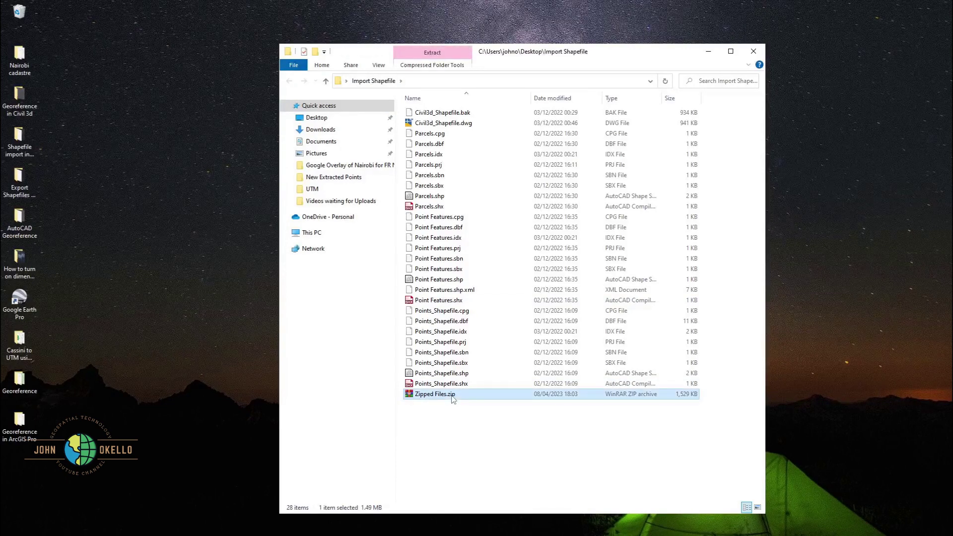
right_click(452, 397)
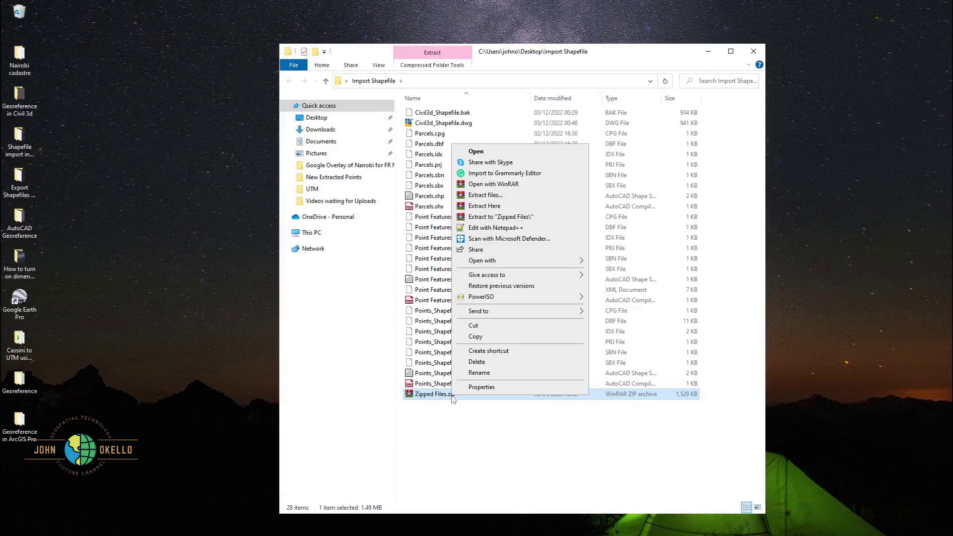
click(489, 337)
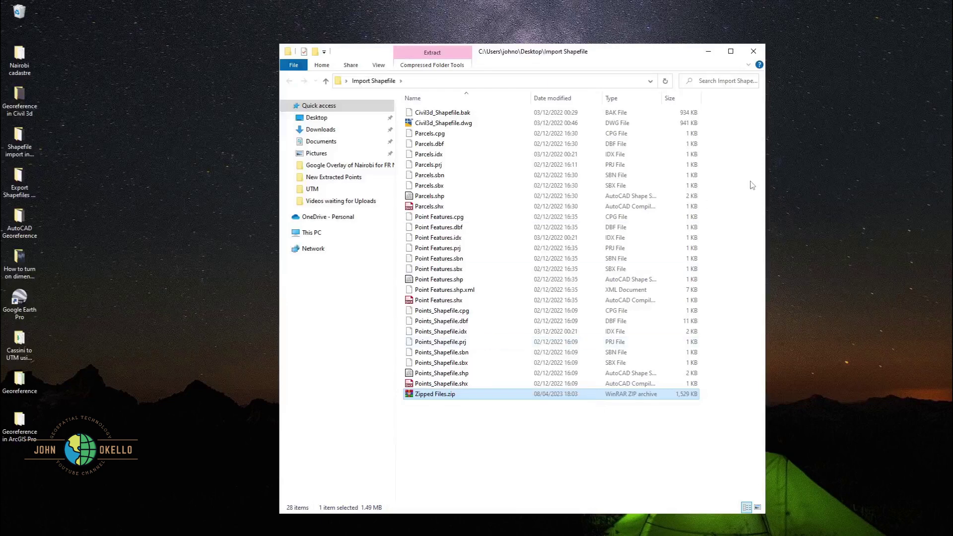
click(708, 51)
Create a desktop folder with the default name 'New folder' and open it.
right_click(636, 100)
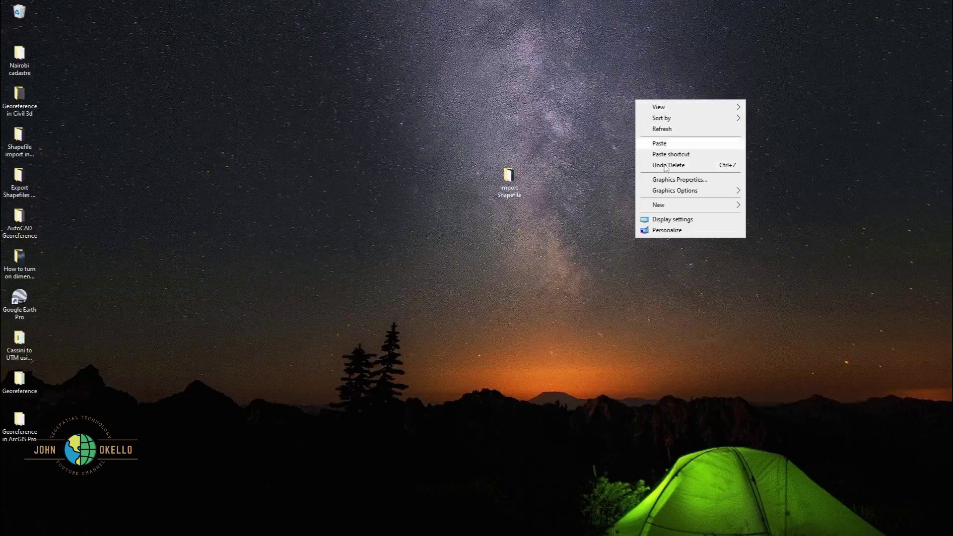
mouse_move(702, 205)
click(762, 207)
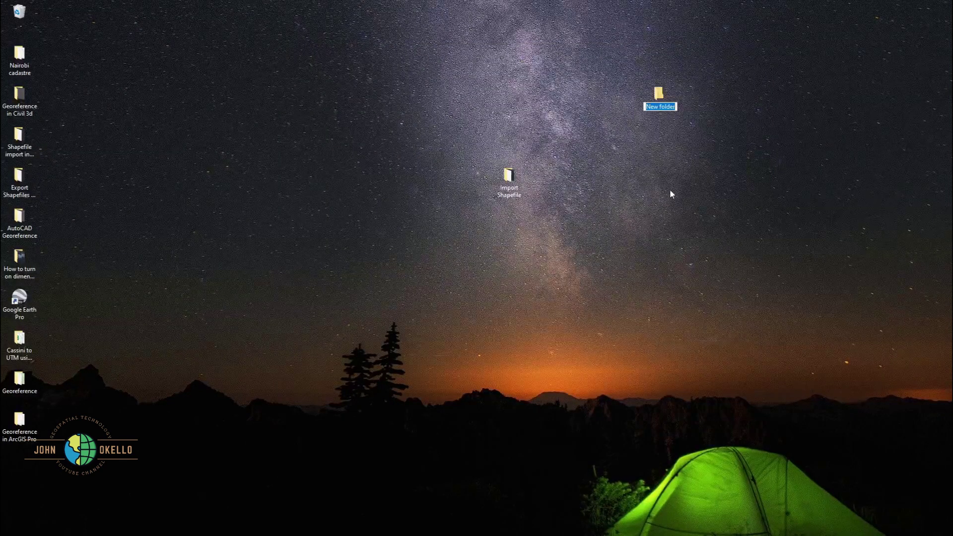
click(660, 99)
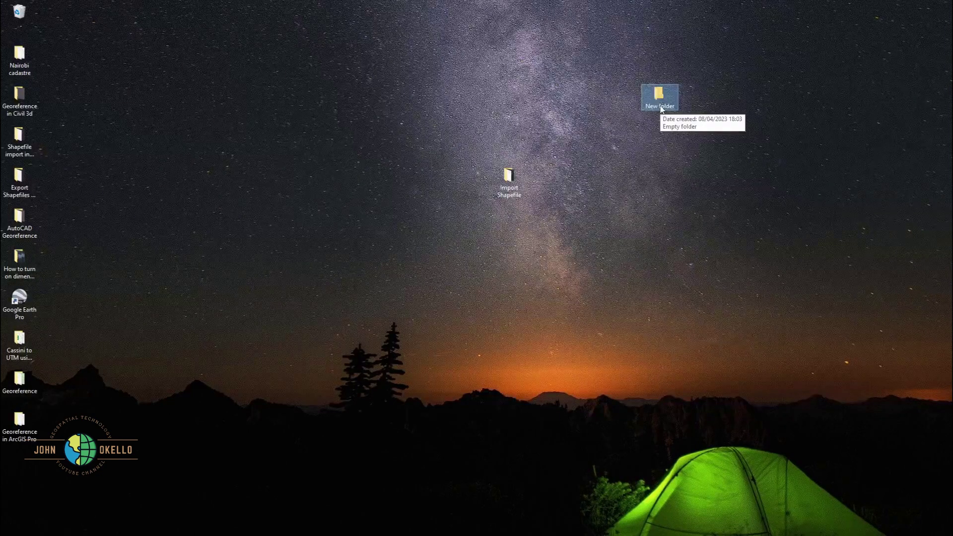
double_click(660, 98)
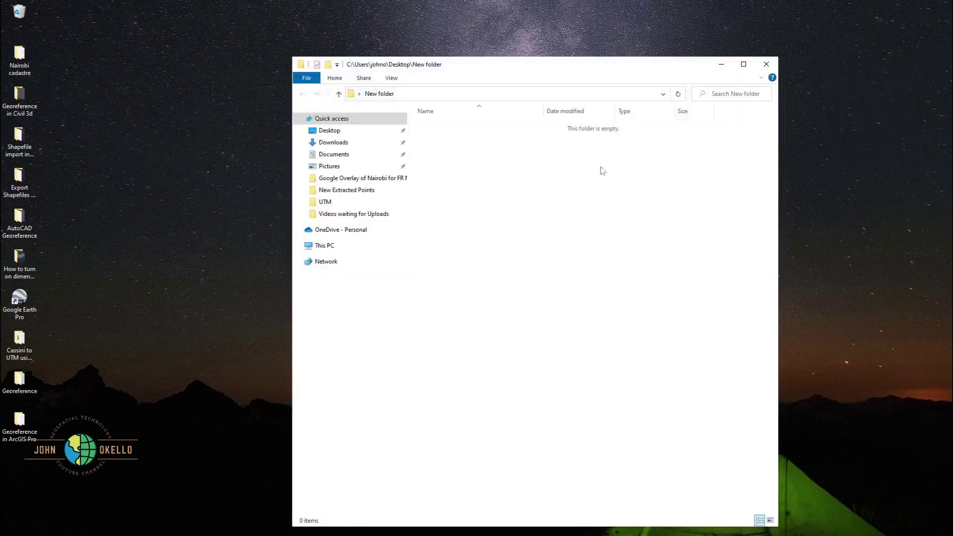
Paste Zipped Files.zip into New folder and extract its contents there.
right_click(511, 219)
click(535, 288)
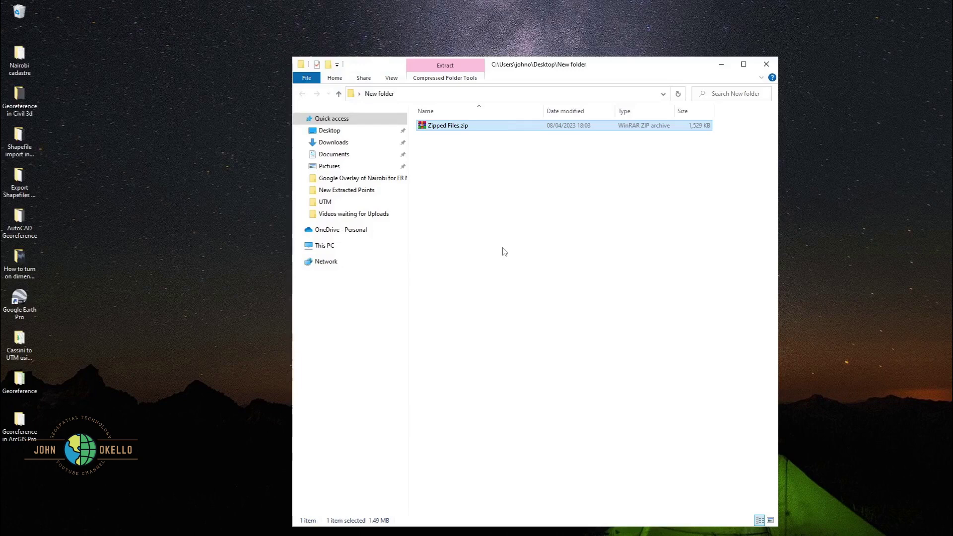
right_click(467, 128)
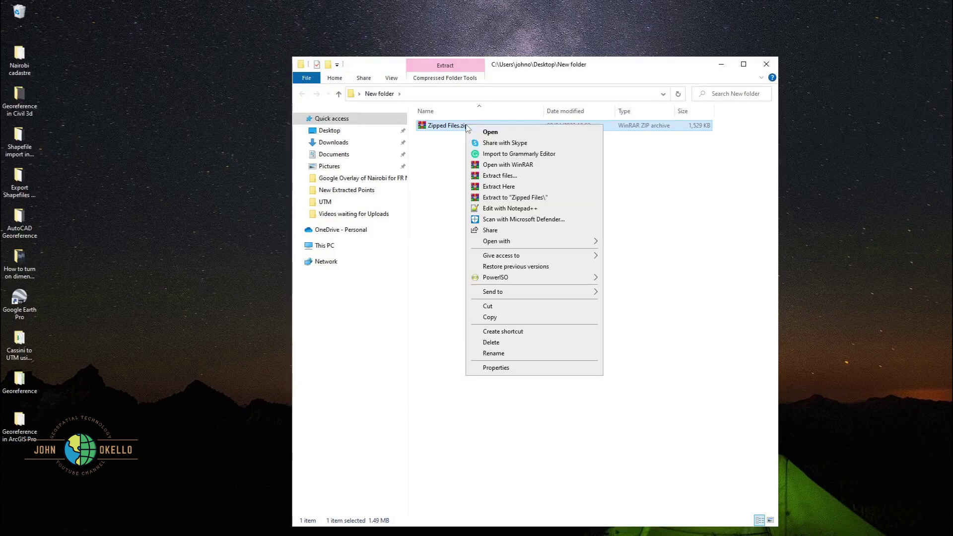
click(510, 187)
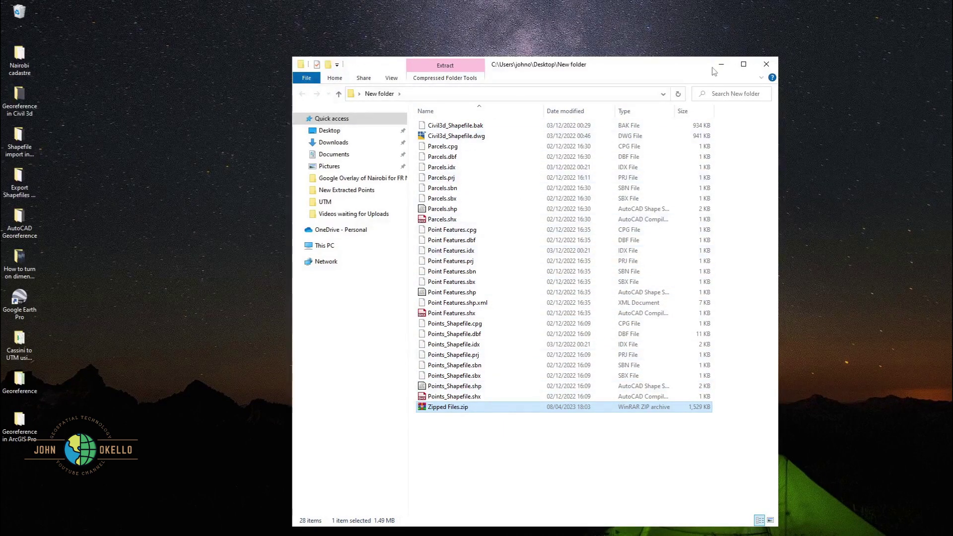
Delete Zipped Files.zip from the Import Shapefile folder, leaving 27 items.
click(765, 64)
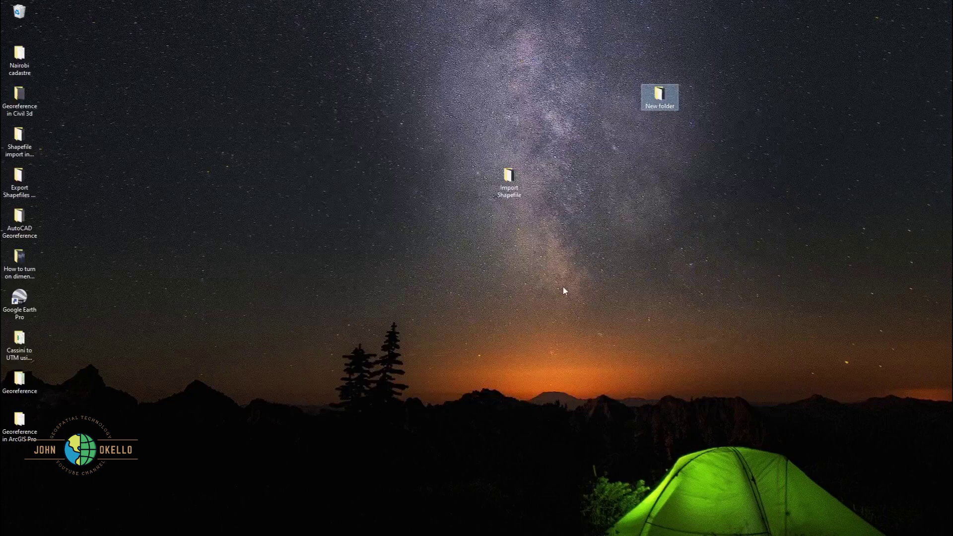
double_click(513, 182)
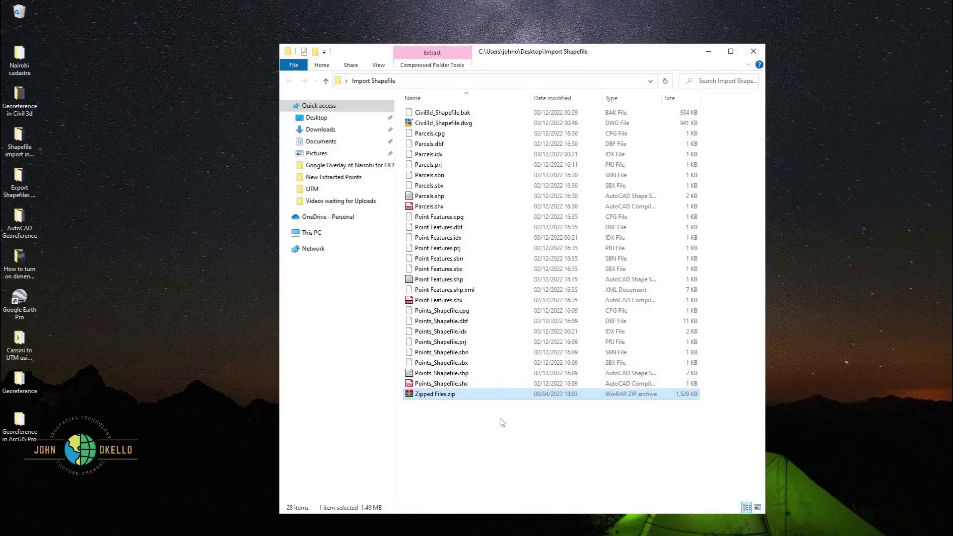
key(Delete)
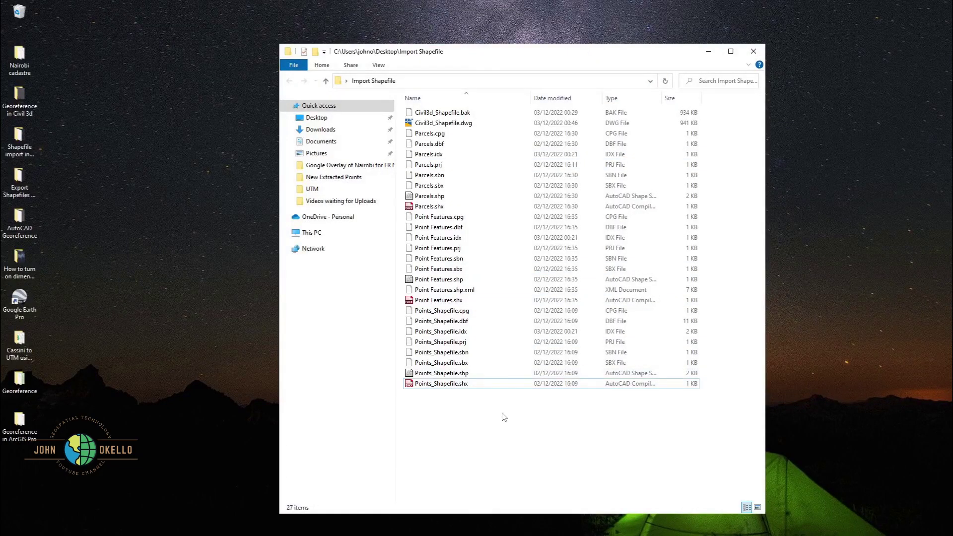
click(753, 51)
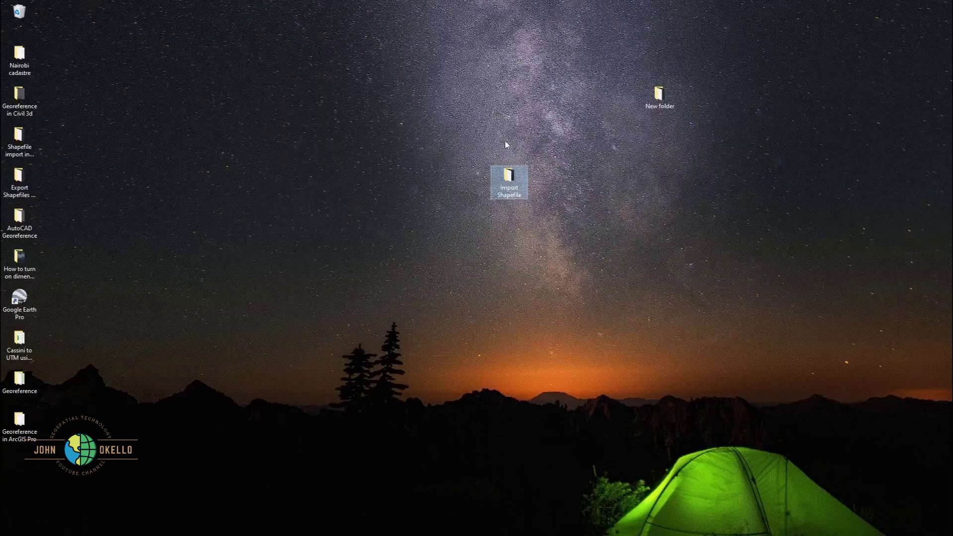
Delete the New folder from the desktop.
click(660, 97)
key(Delete)
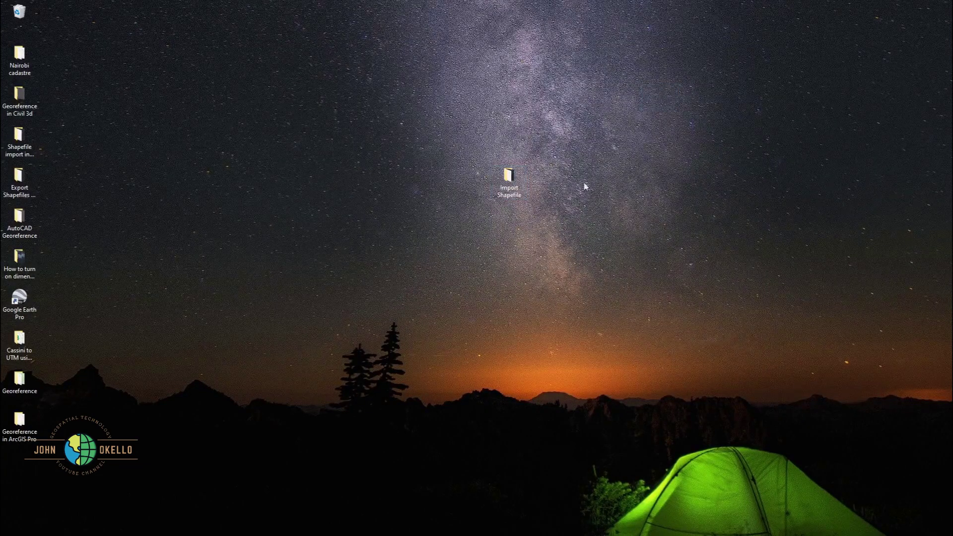
click(511, 181)
Compress the whole Import Shapefile folder into Import Shapefile.zip in ZIP format.
right_click(504, 188)
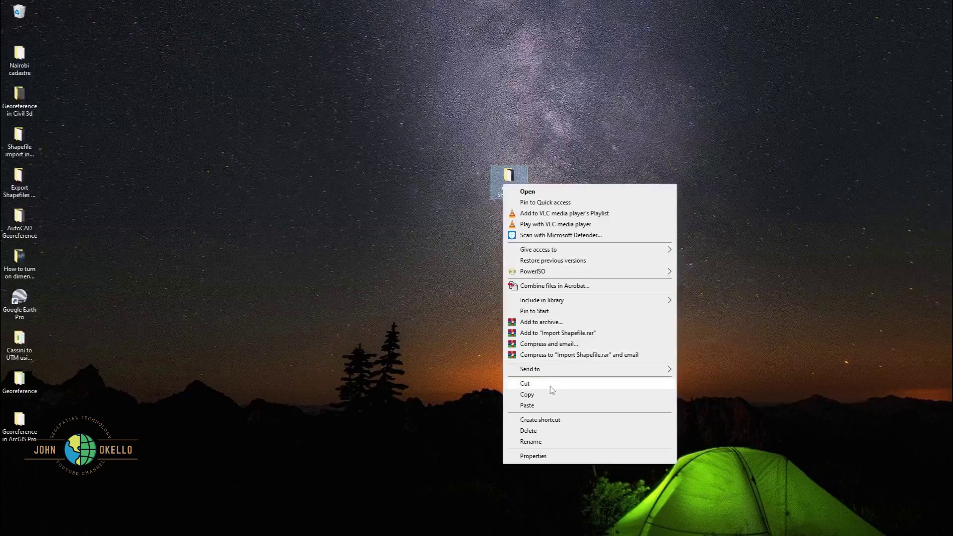
click(543, 323)
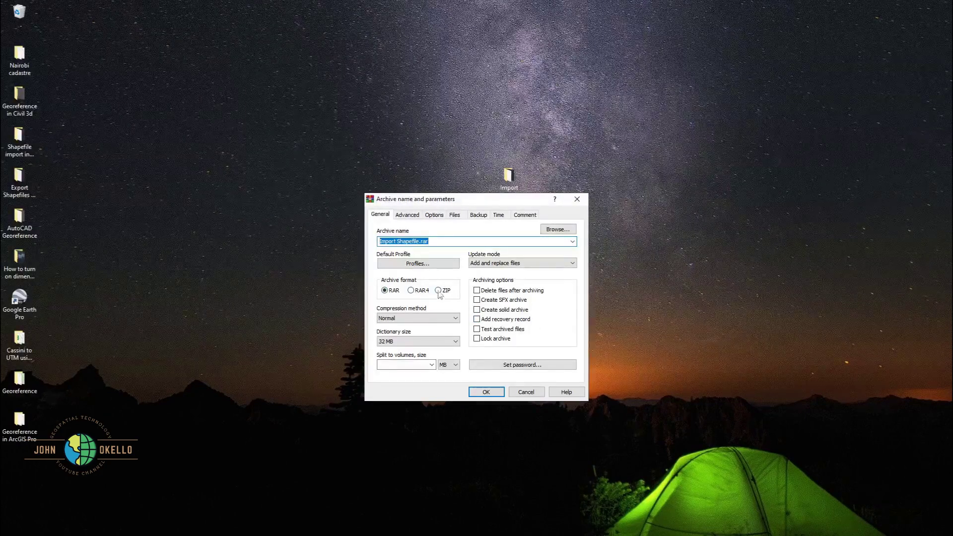
click(439, 292)
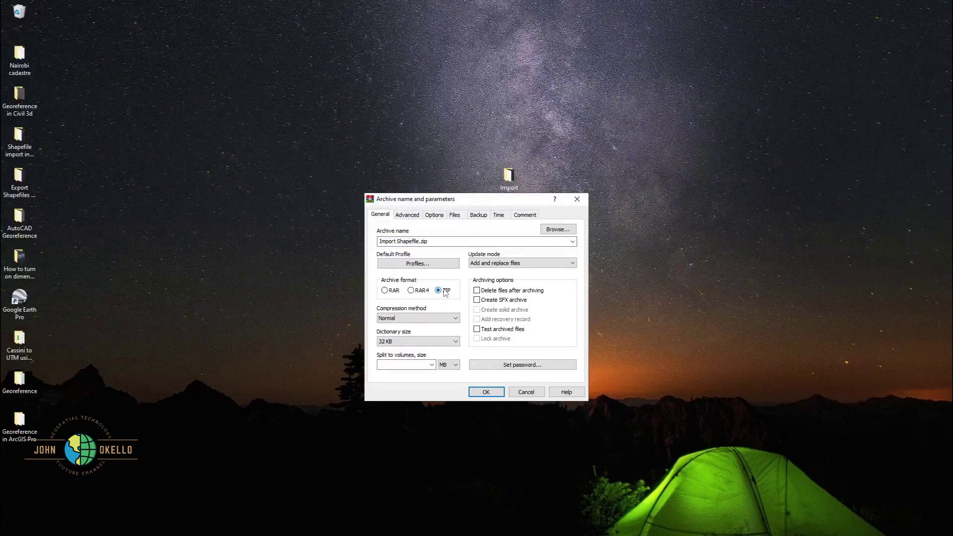
click(487, 392)
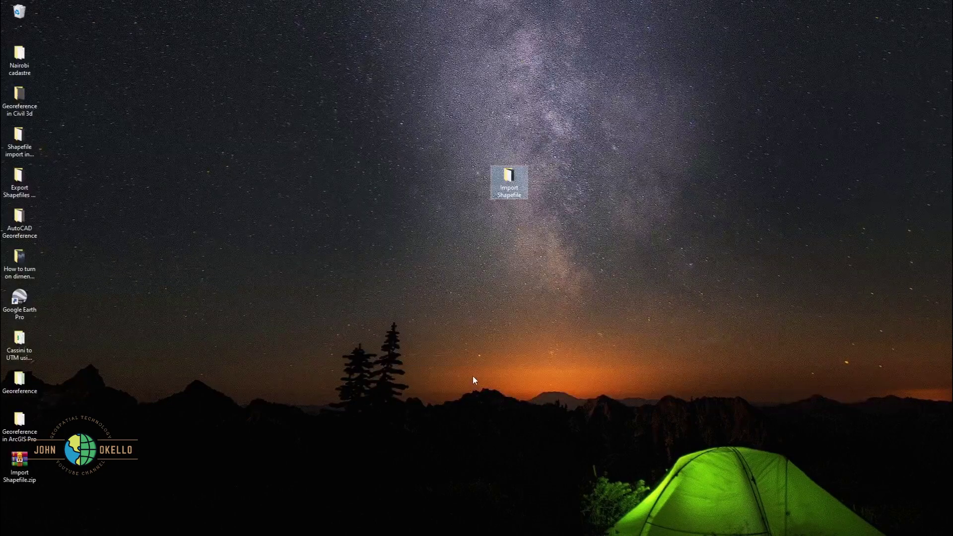
Move Import Shapefile.zip to the desktop centre and delete the original Import Shapefile folder.
drag(39, 466, 452, 267)
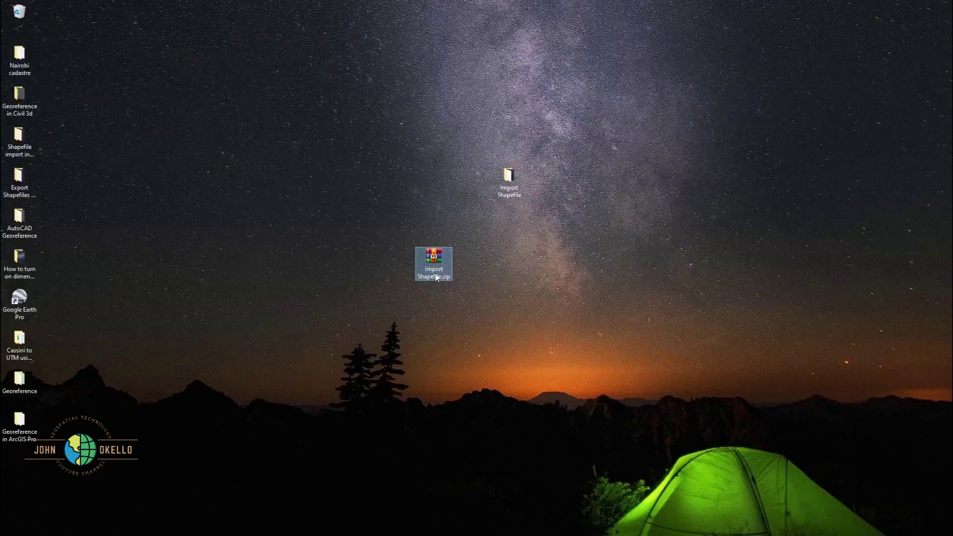
click(503, 181)
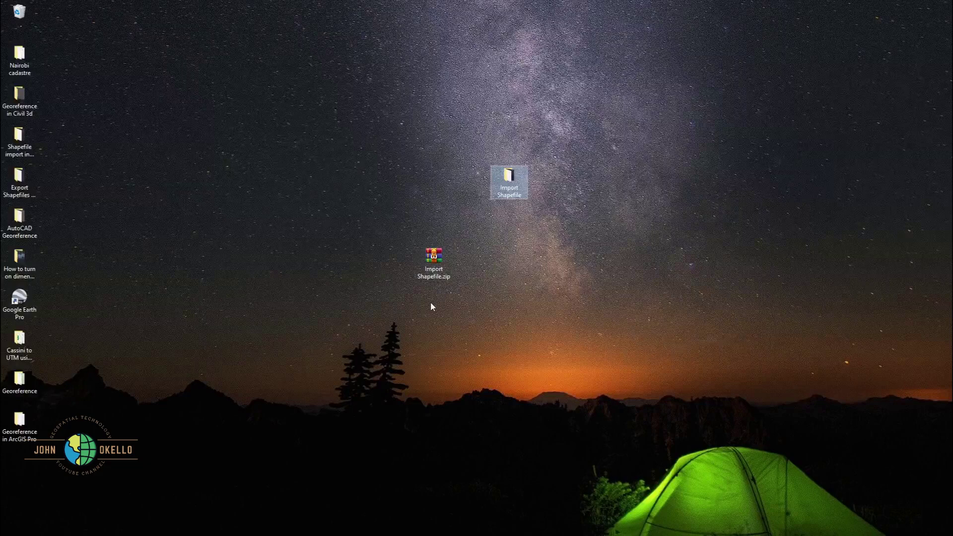
click(431, 278)
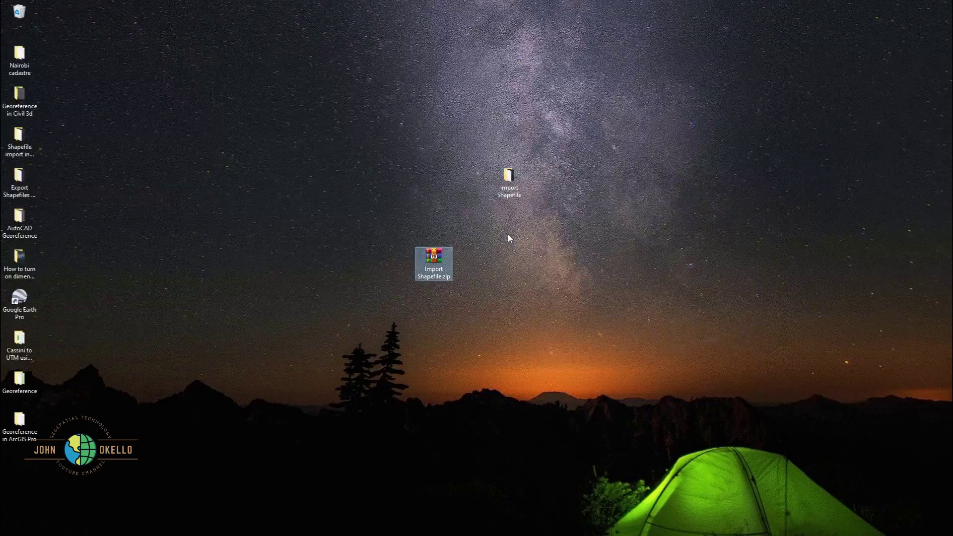
click(507, 189)
key(Delete)
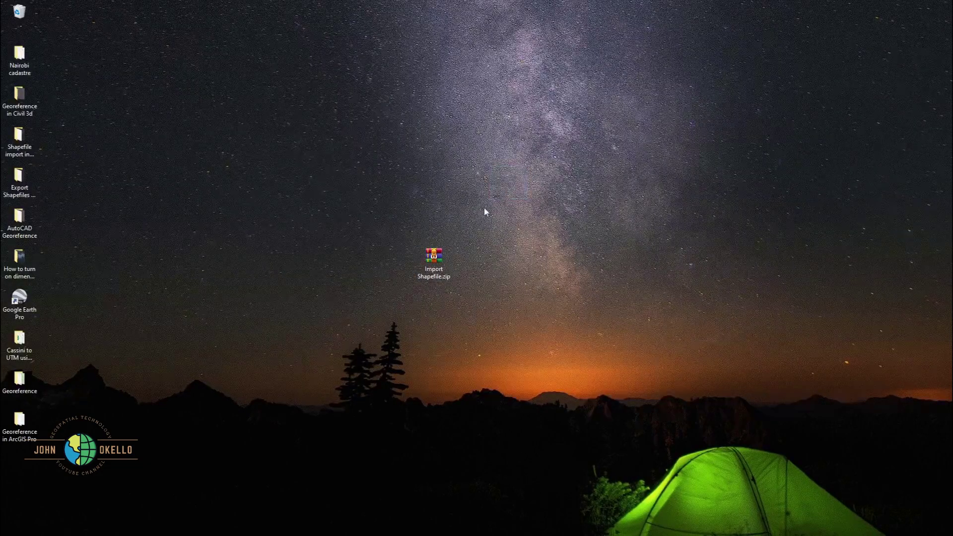
Extract Import Shapefile.zip onto the desktop and place the restored folder beside it.
right_click(429, 264)
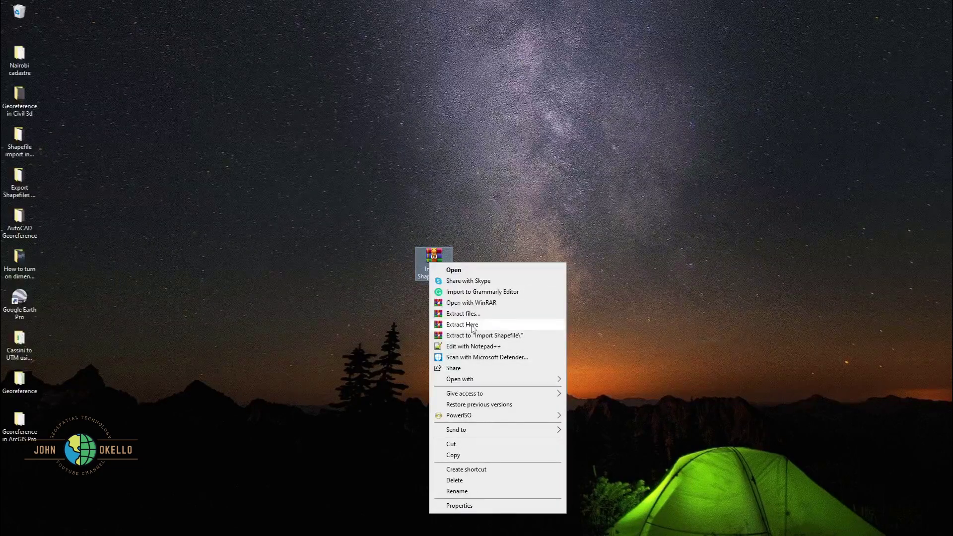
click(471, 325)
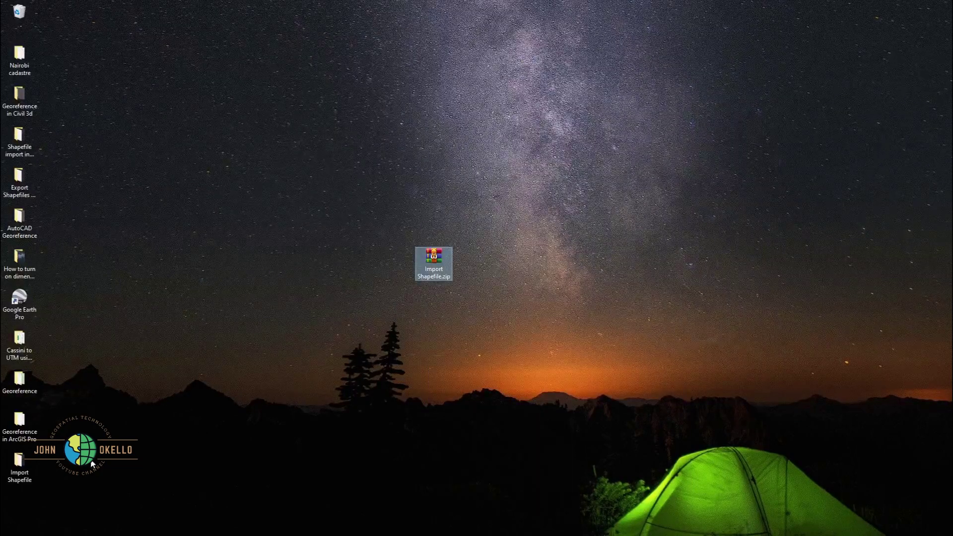
drag(20, 461, 552, 237)
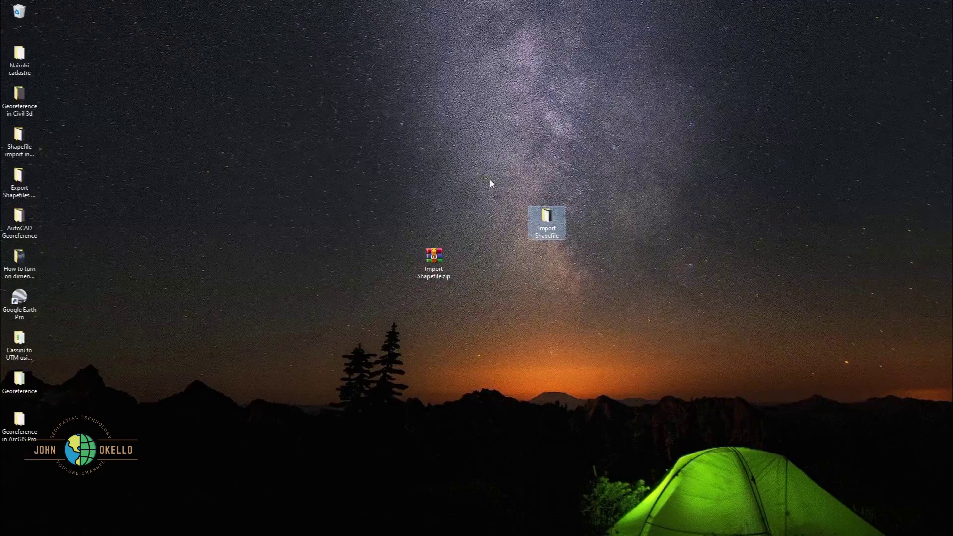